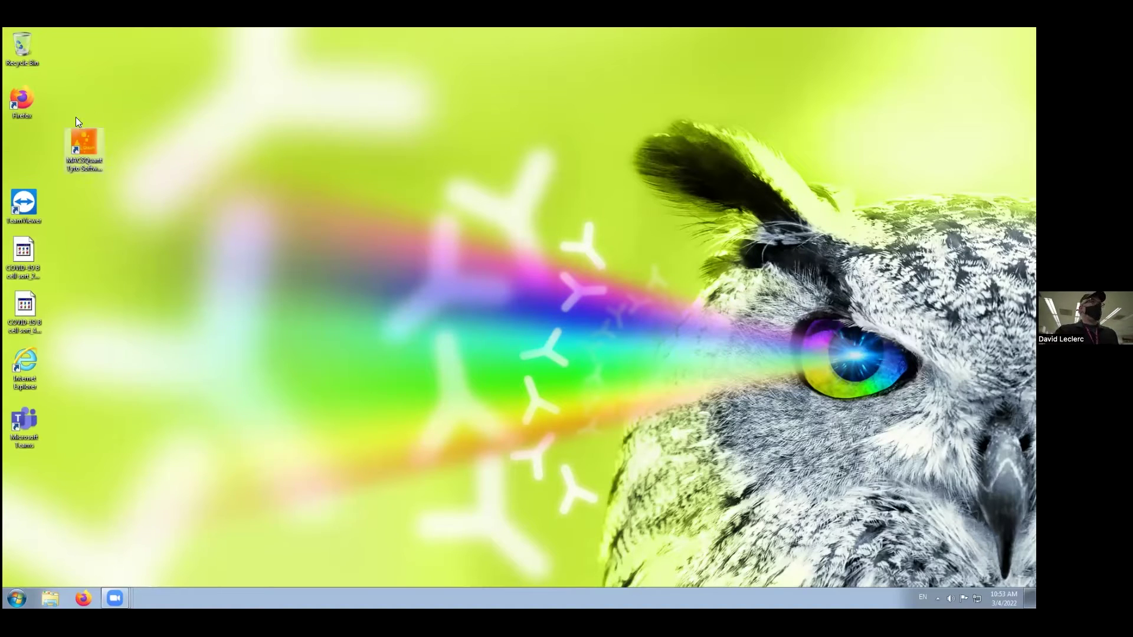
- Launch MACSQuantify Tyto and log in as the admin user
{"action": "left_click", "coordinate": [87, 142]}
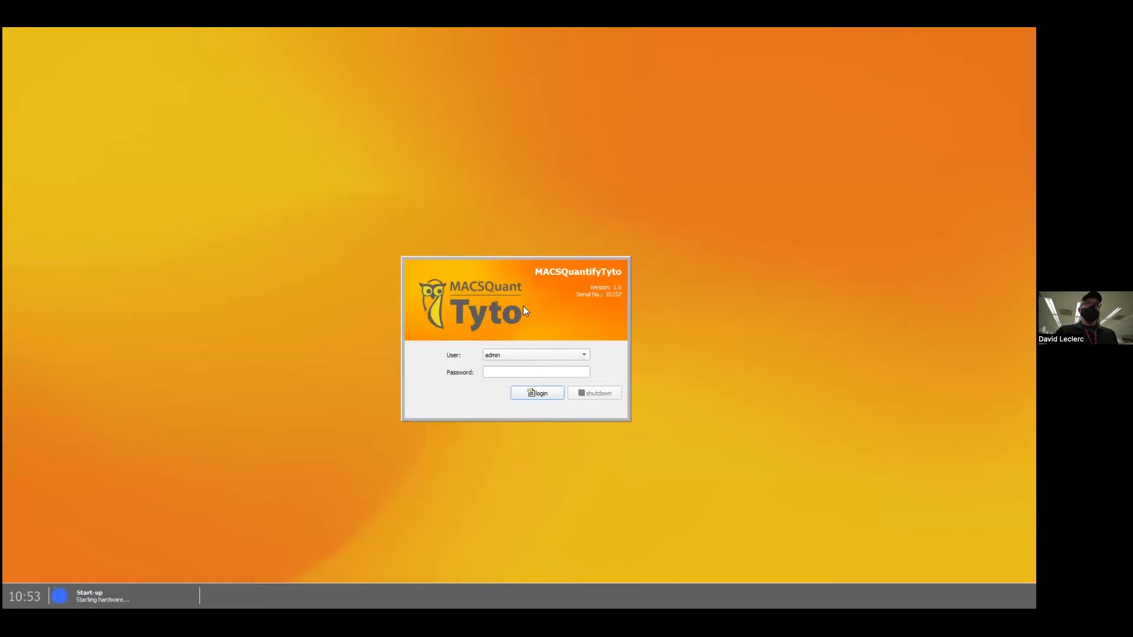
{"action": "left_click", "coordinate": [544, 395]}
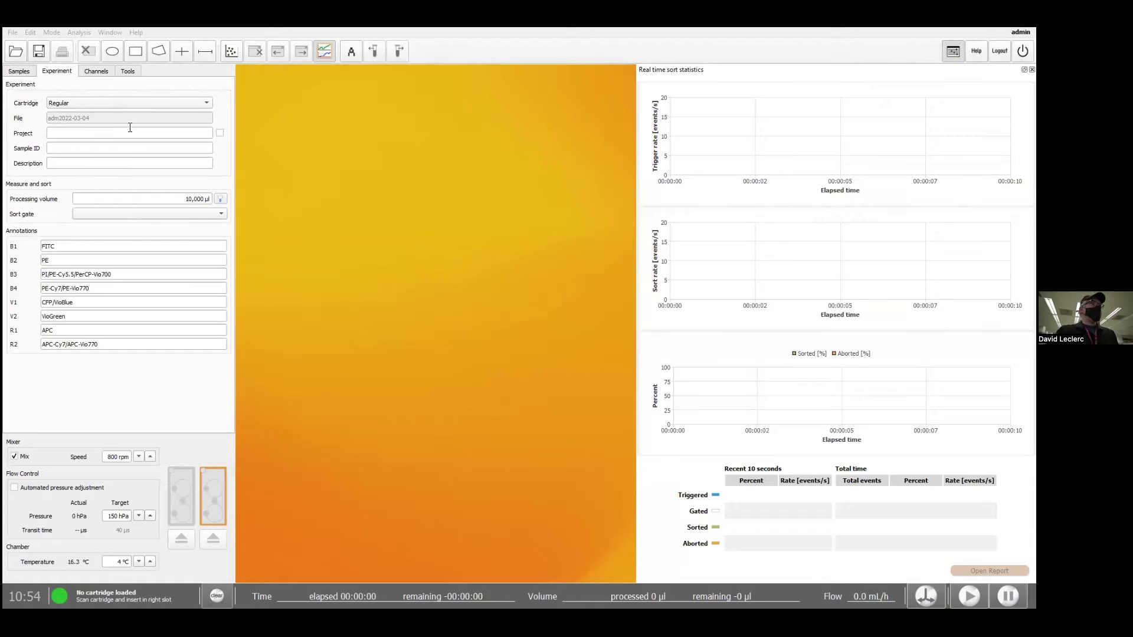
- Keep the Regular cartridge type and enter the project name and sample ID PBMC
{"action": "left_click", "coordinate": [94, 103]}
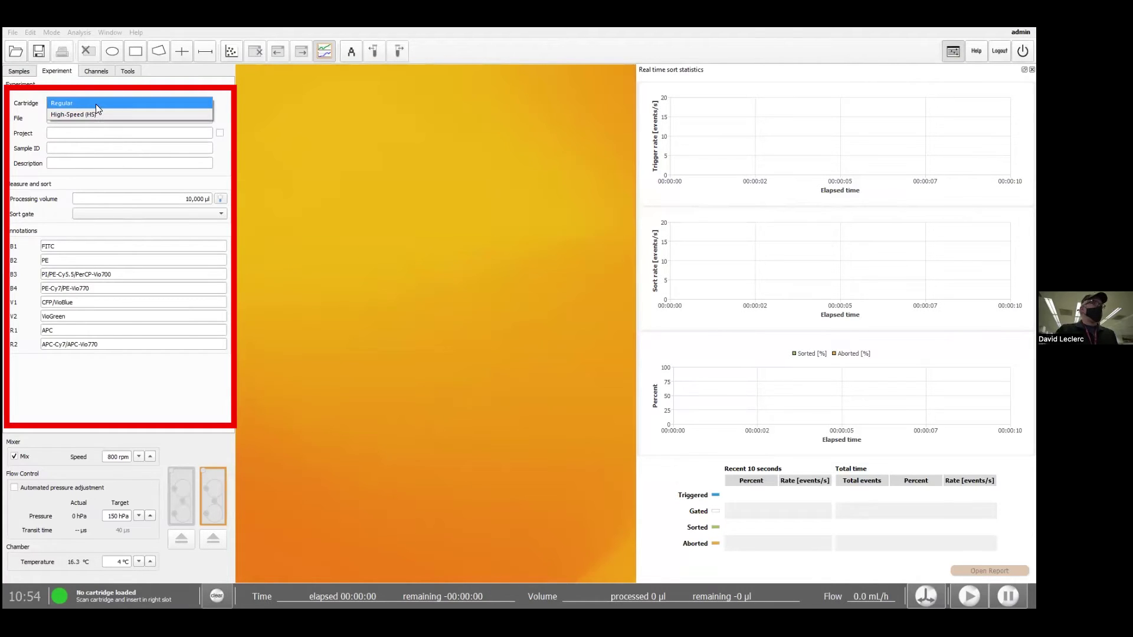
{"action": "left_click", "coordinate": [100, 104]}
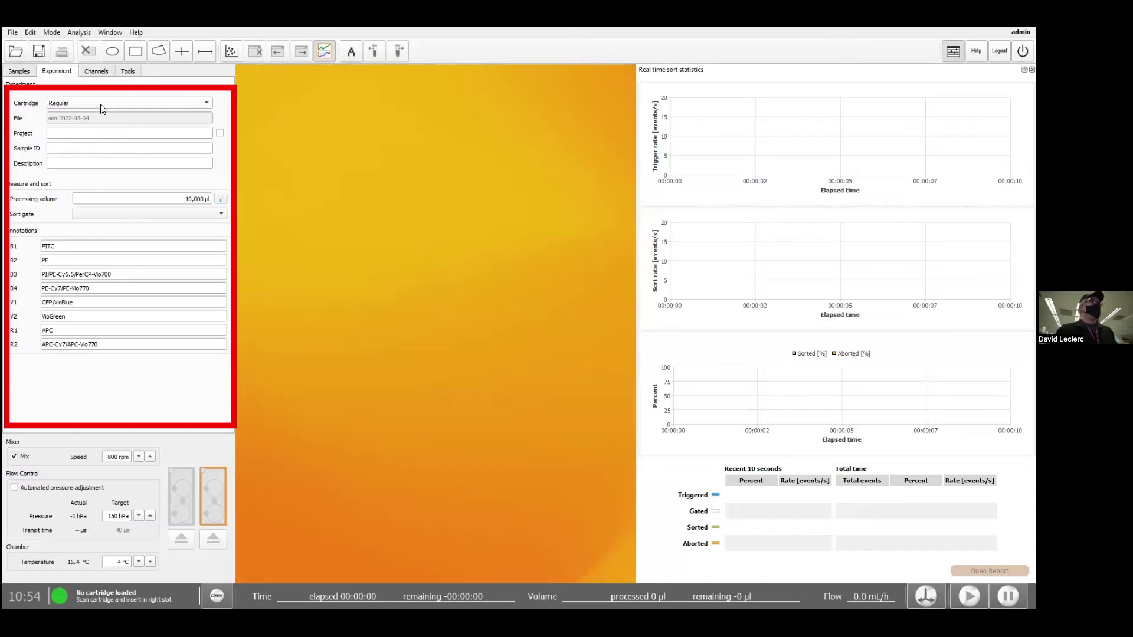
{"action": "left_click", "coordinate": [95, 134]}
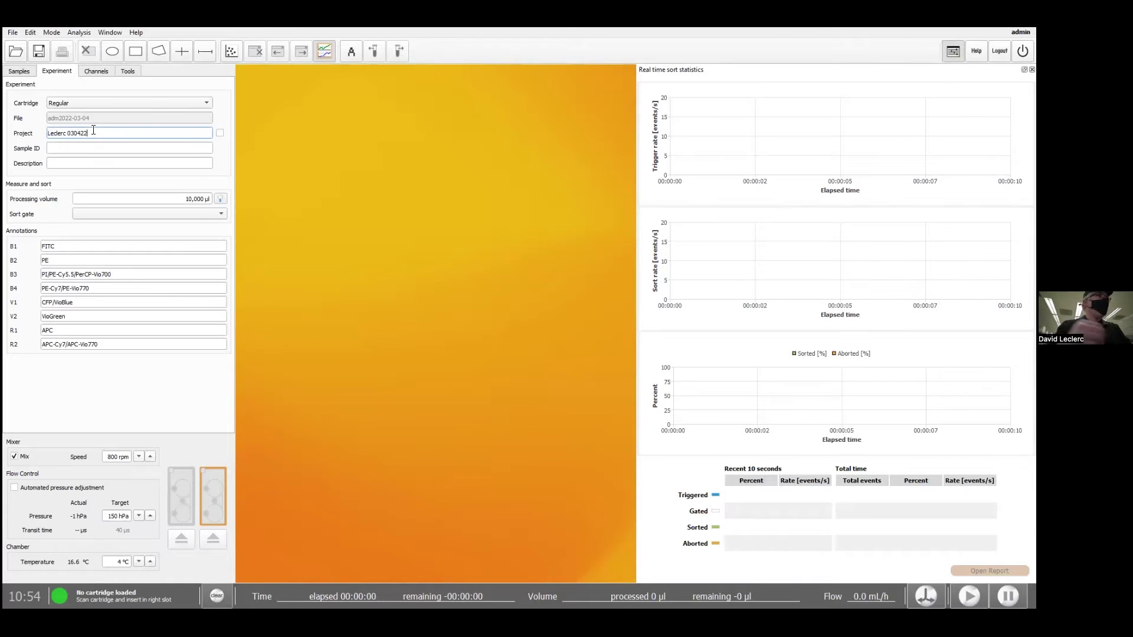
{"action": "left_click", "coordinate": [93, 144]}
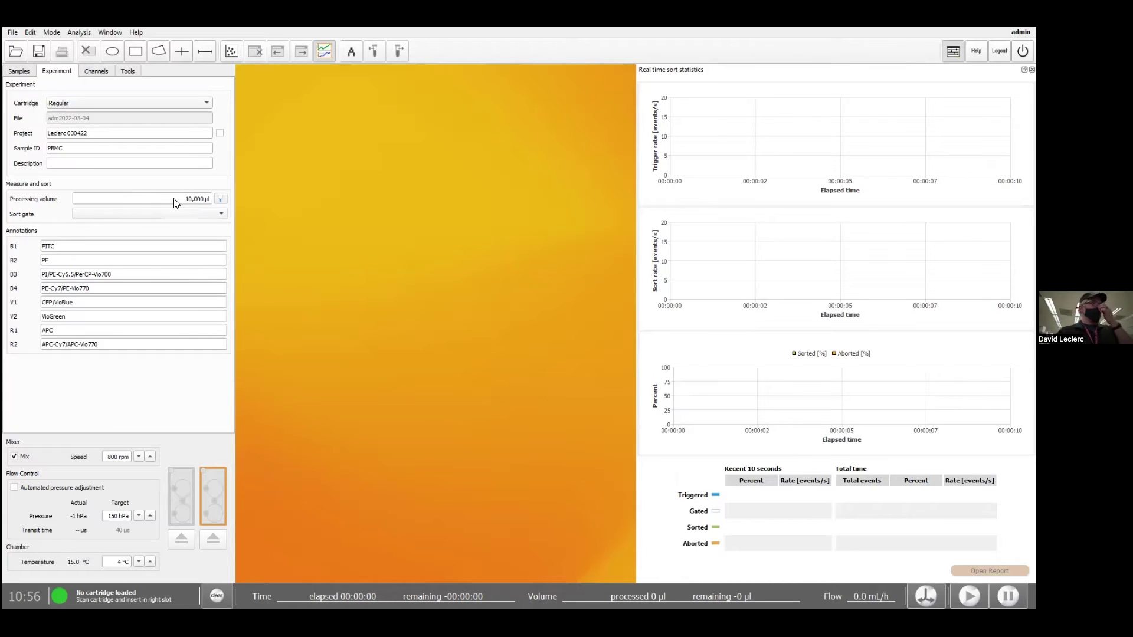
- Relabel the B2 annotation as 'CD4 PE' and V1 as 'CB8 PacBlue', then begin editing R1
{"action": "left_click", "coordinate": [47, 256]}
{"action": "double_click", "coordinate": [47, 256]}
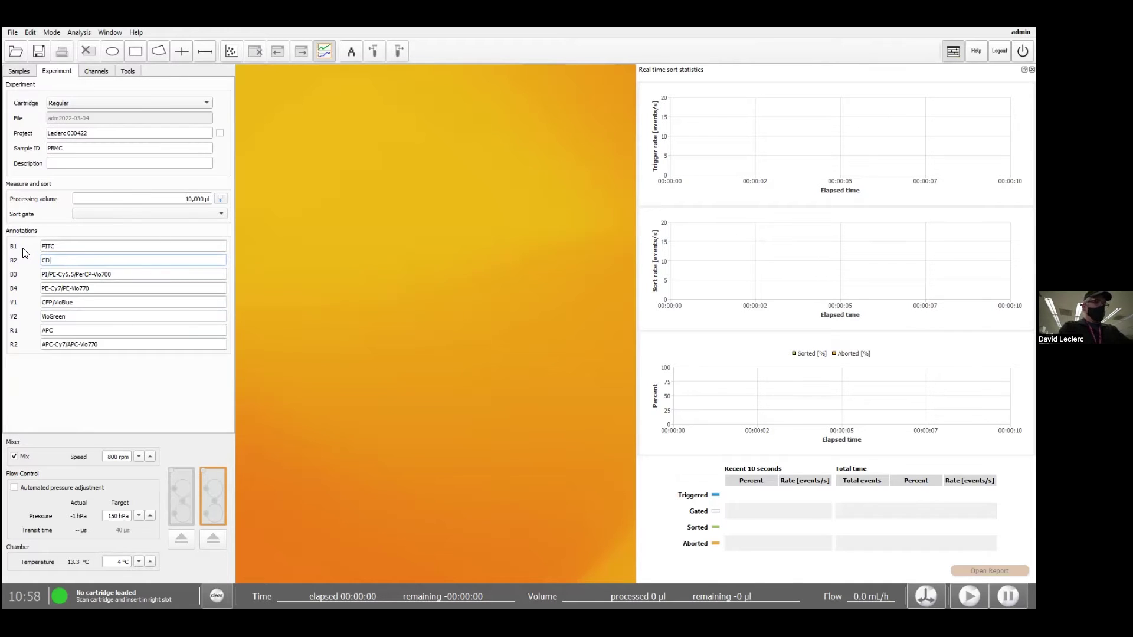
{"action": "type", "text": "CD4 PE"}
{"action": "key", "text": "Return"}
{"action": "left_click", "coordinate": [71, 299]}
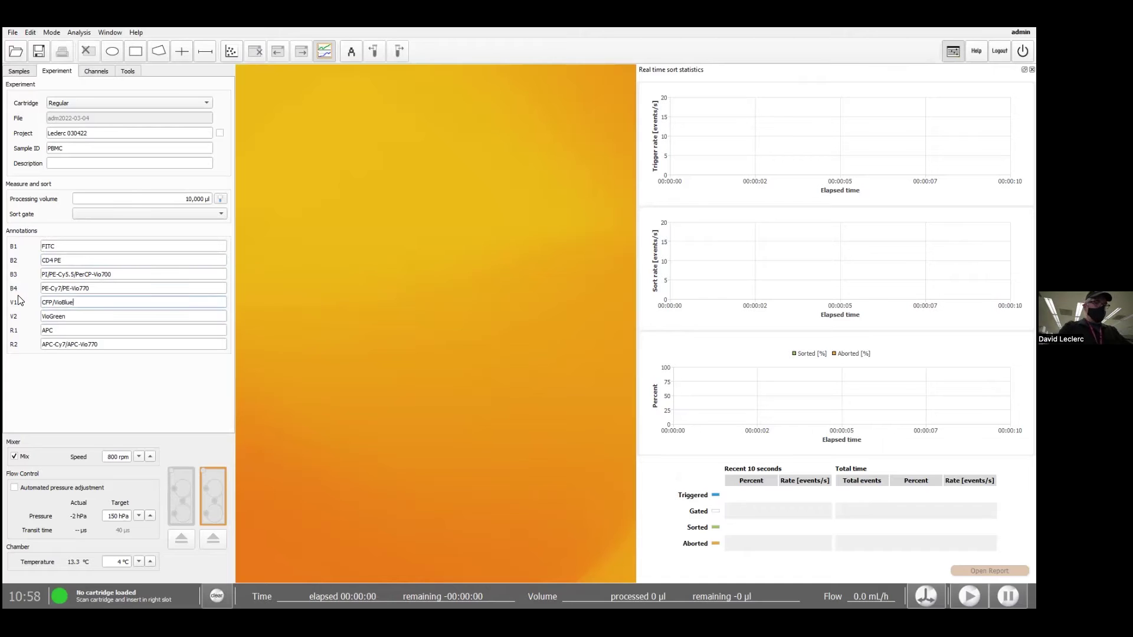
{"action": "key", "text": "ctrl+a"}
{"action": "type", "text": "CB8 PacBlue"}
{"action": "left_click", "coordinate": [42, 330]}
- Finish the R1 label as 'CD3', show channel voltages, and accept the newly loaded cartridge
{"action": "type", "text": "CD3"}
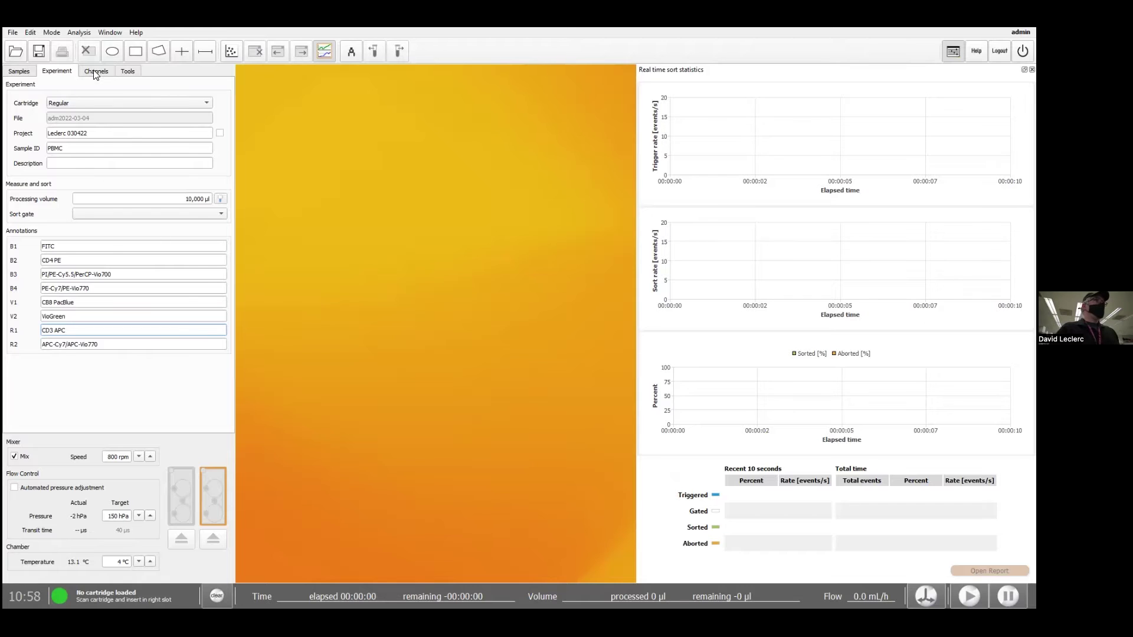
{"action": "left_click", "coordinate": [96, 72]}
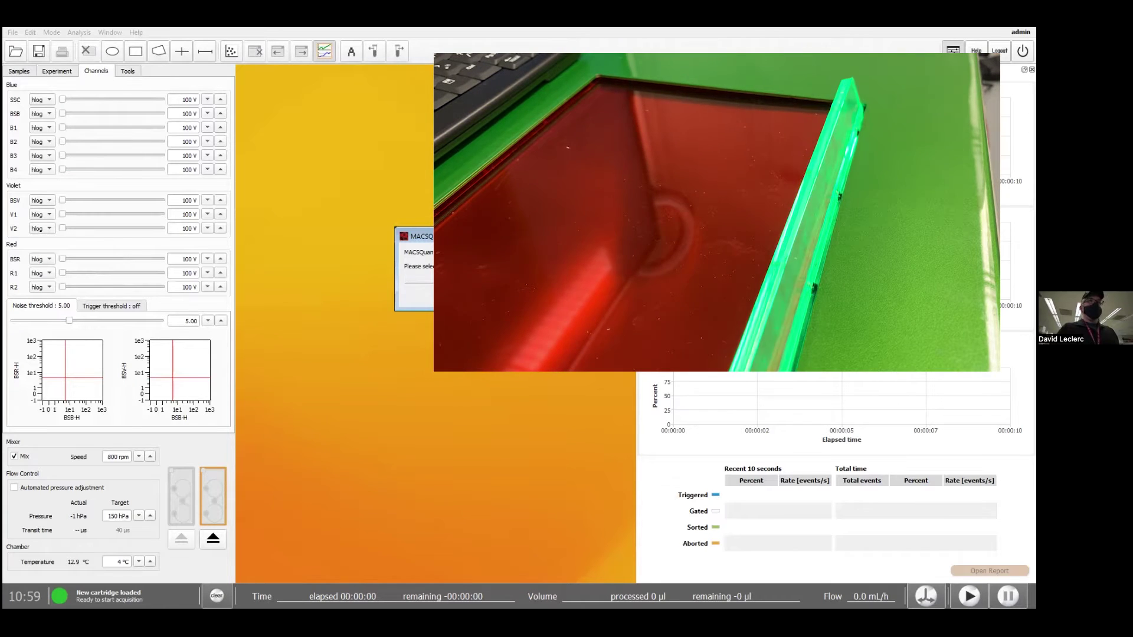
{"action": "left_click", "coordinate": [505, 293]}
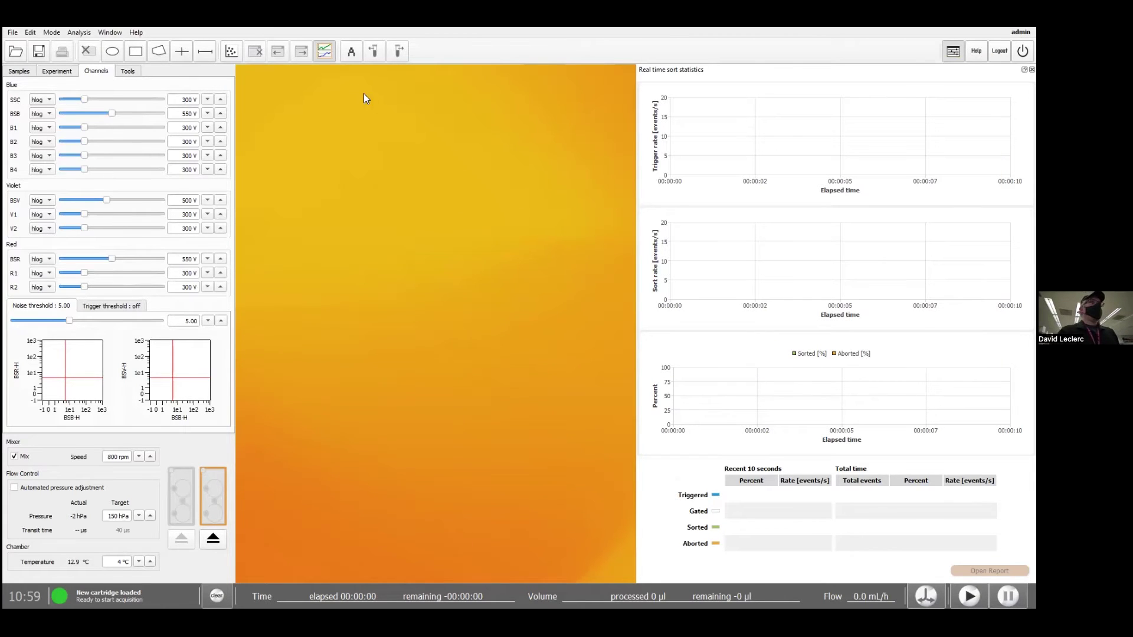
- Create a four-plot window with CD3 APC-H and CD4 PE-H on the top plots' x-axes
{"action": "left_click", "coordinate": [226, 52]}
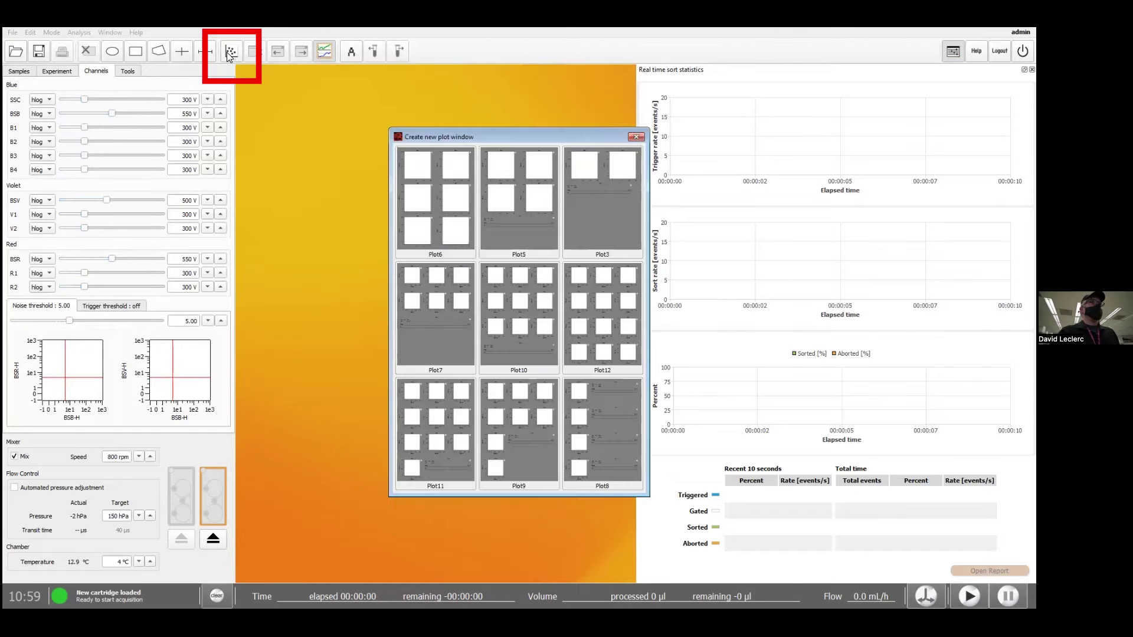
{"action": "double_click", "coordinate": [532, 204]}
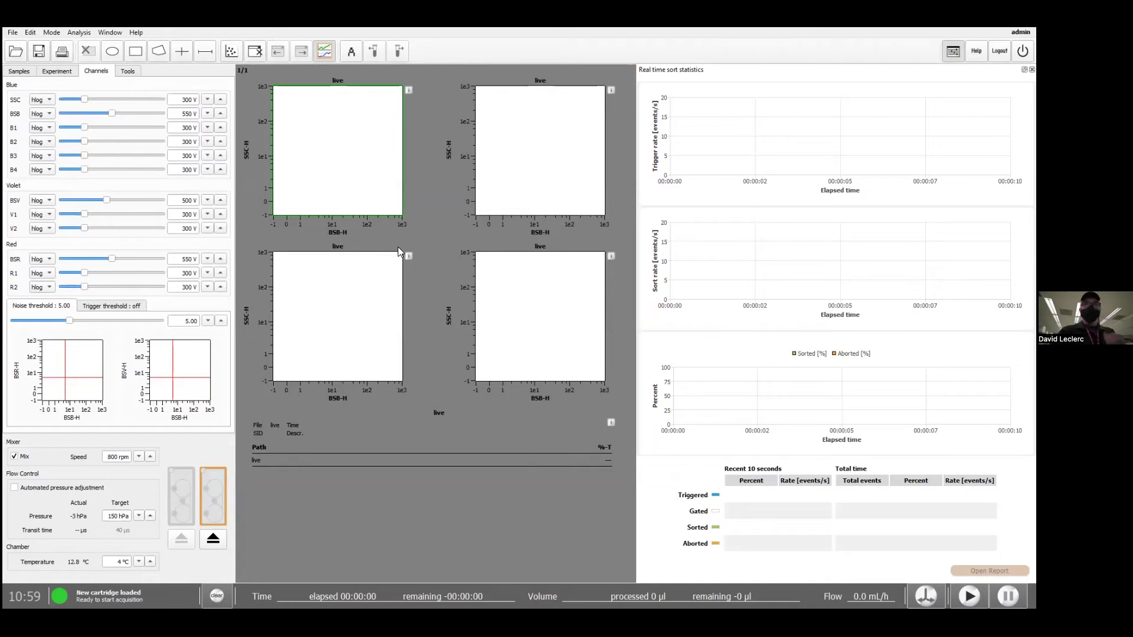
{"action": "left_click", "coordinate": [334, 231]}
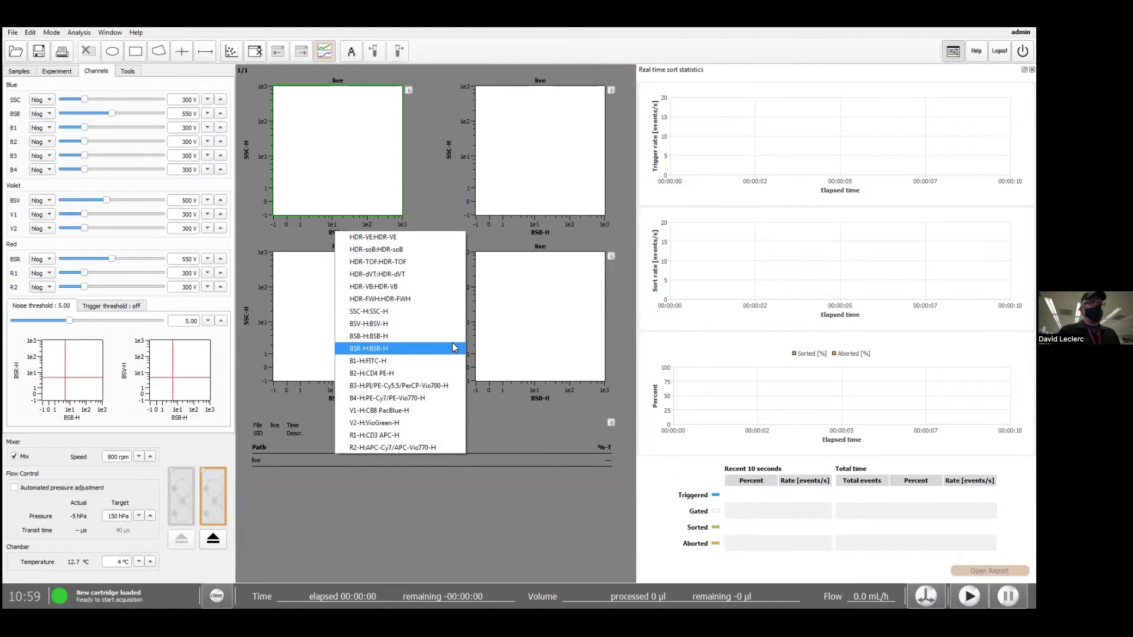
{"action": "left_click", "coordinate": [456, 430]}
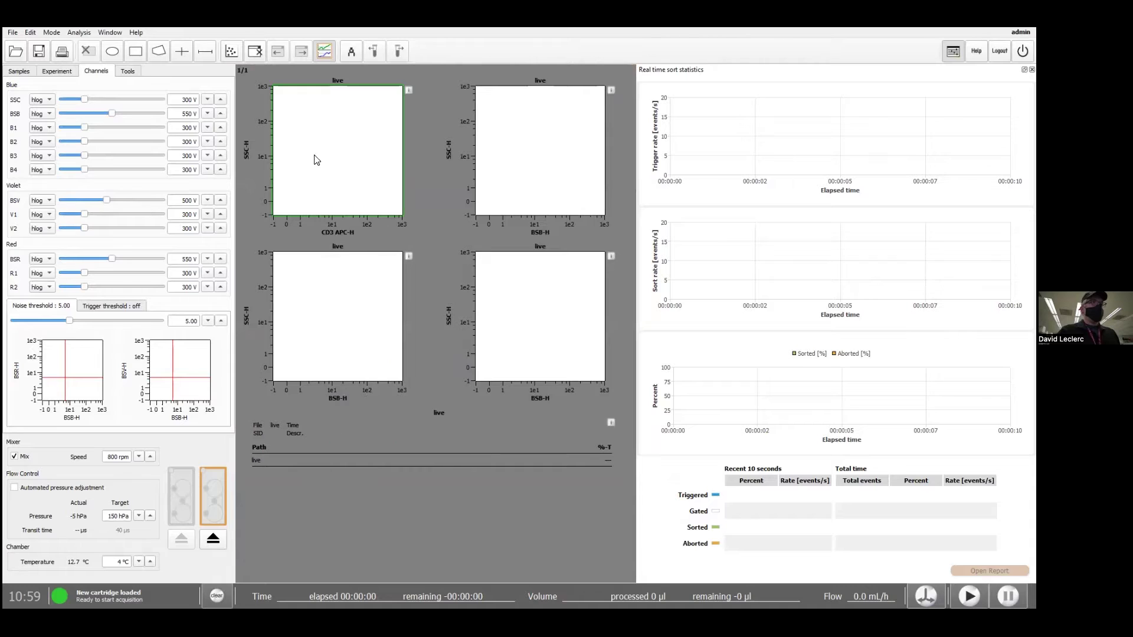
{"action": "left_click", "coordinate": [537, 233]}
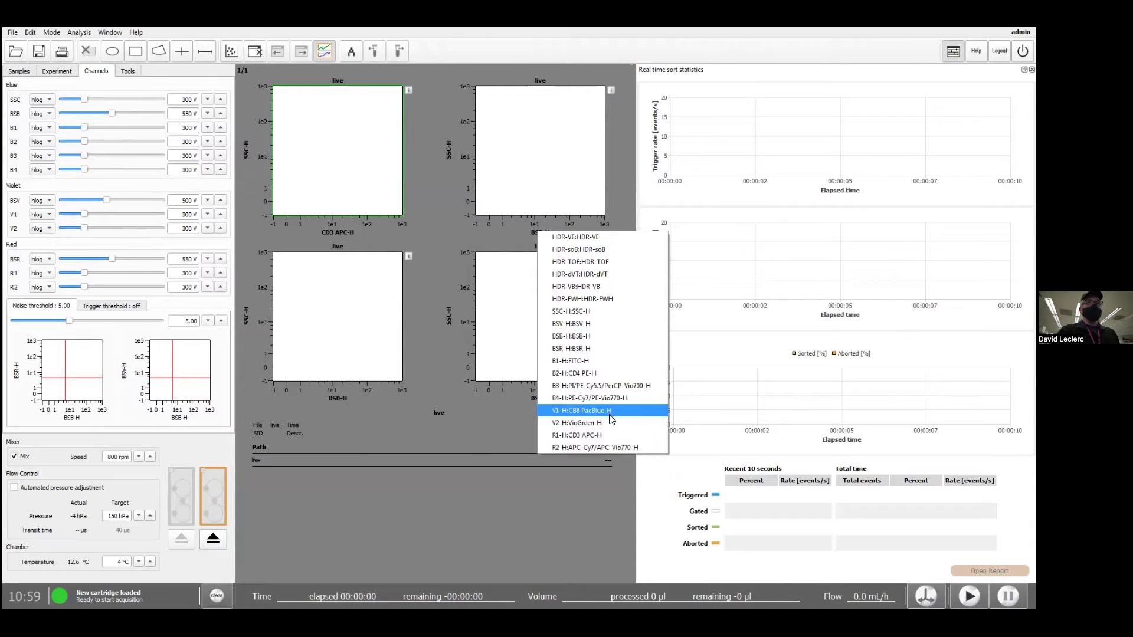
{"action": "left_click", "coordinate": [624, 372]}
- Put CB8 PacBlue-H on the top-right y-axis and BSV-H on the bottom-left y-axis
{"action": "left_click", "coordinate": [447, 146]}
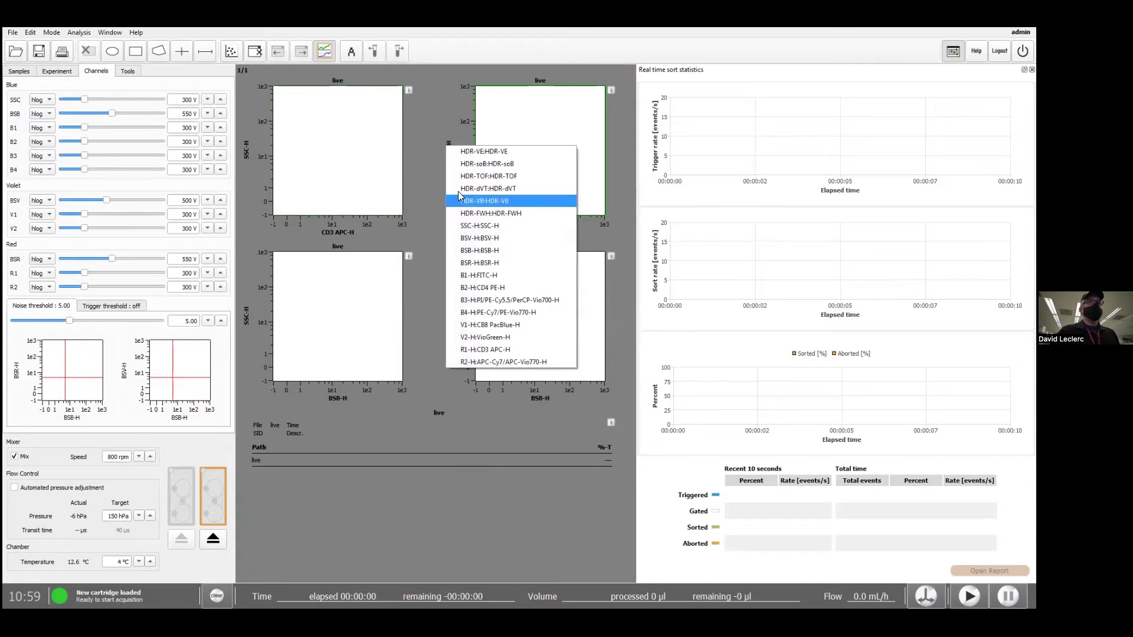
{"action": "left_click", "coordinate": [542, 326]}
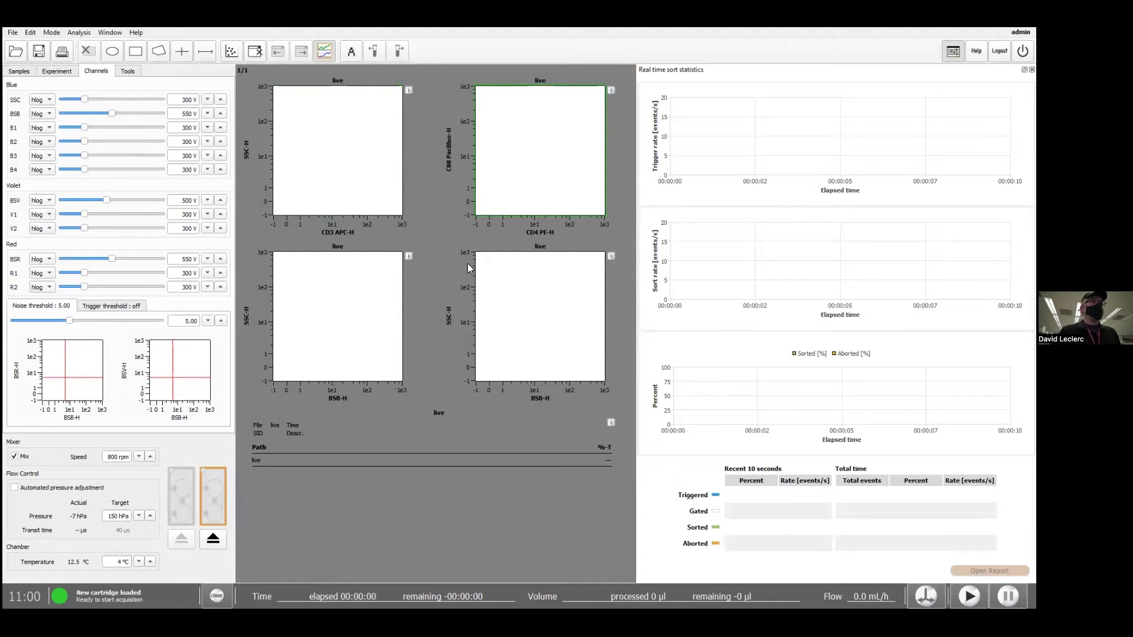
{"action": "left_click", "coordinate": [246, 319]}
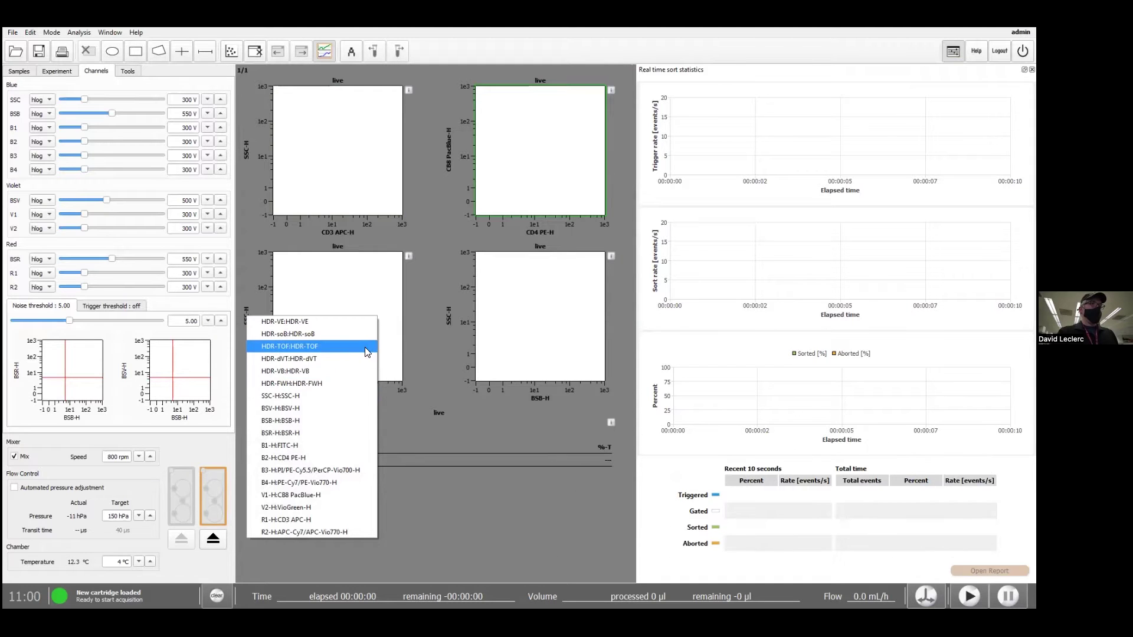
{"action": "left_click", "coordinate": [369, 407]}
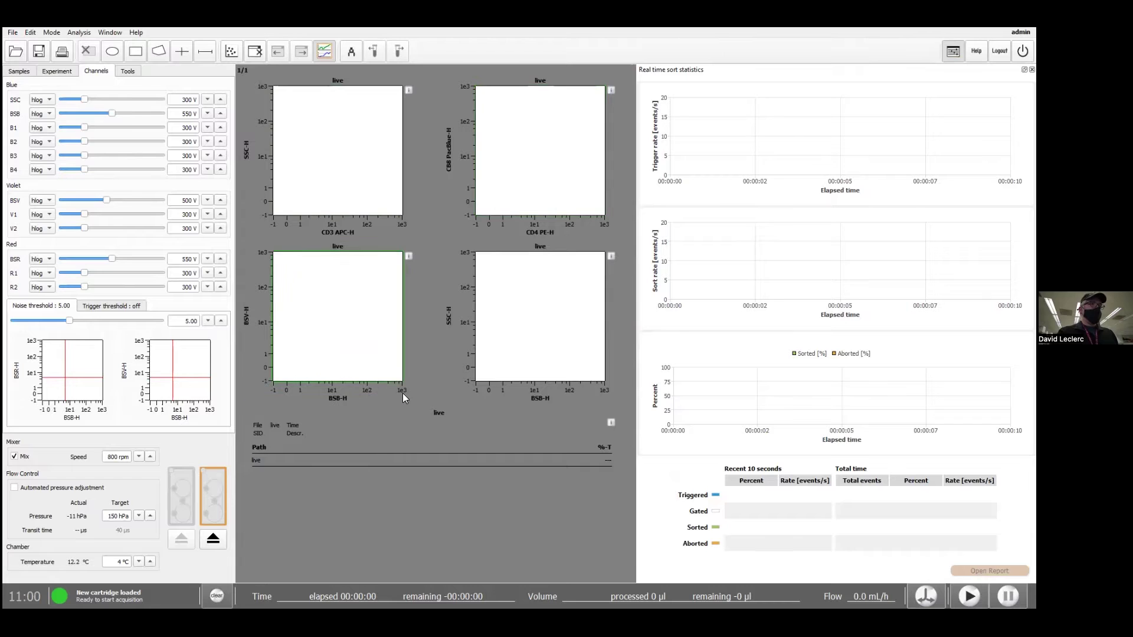
{"action": "left_click", "coordinate": [449, 321]}
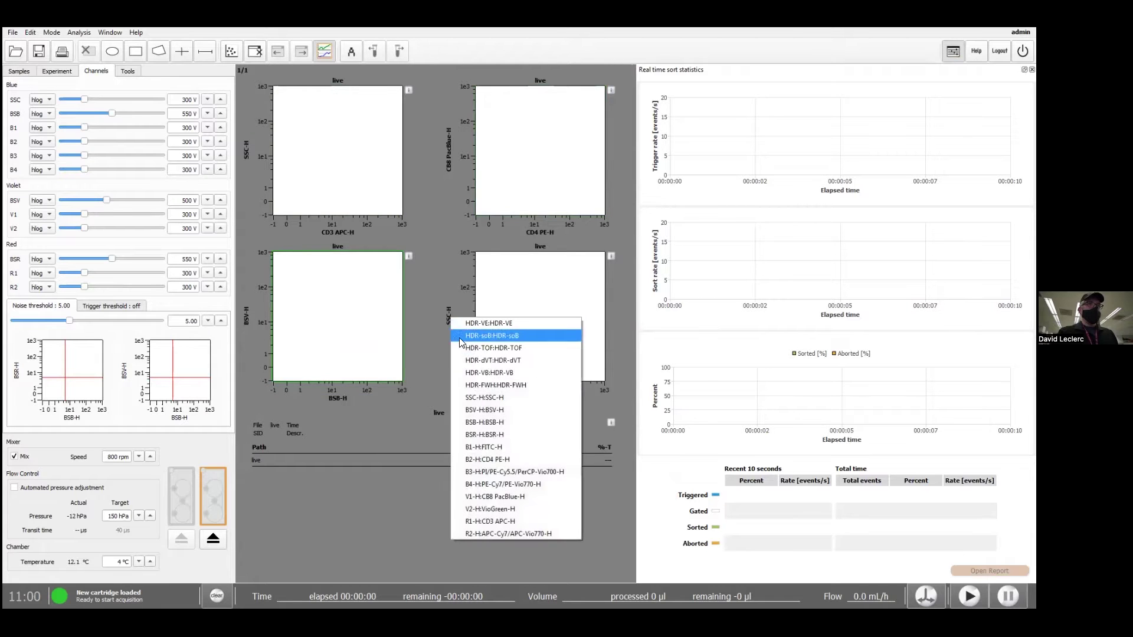
- Plot BSR-H on the bottom-right plot's y-axis against BSB-H
{"action": "left_click", "coordinate": [538, 435]}
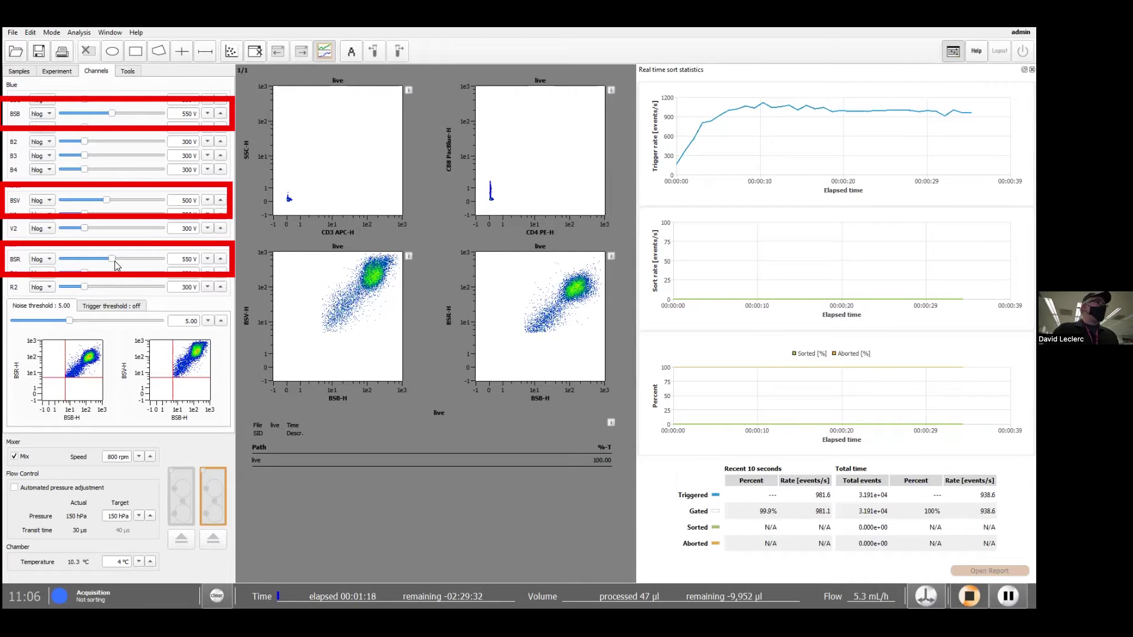
- Bring the BSR voltage to 642 V, clear the plots, and move the threshold quadrant marker
{"action": "left_click_drag", "start_coordinate": [112, 258], "coordinate": [120, 256]}
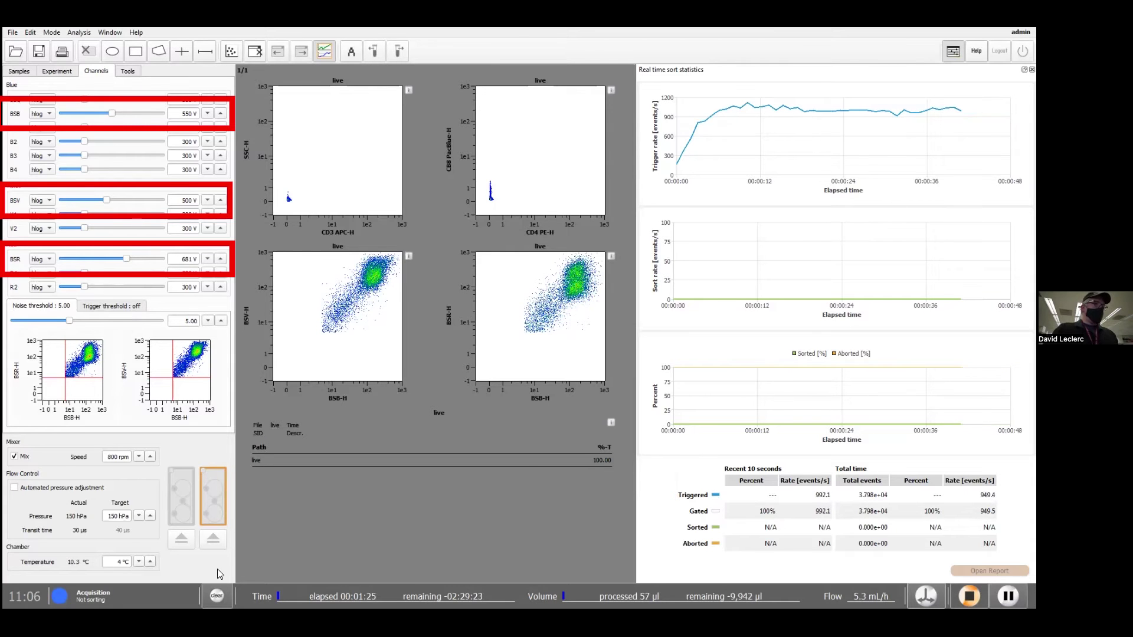
{"action": "left_click", "coordinate": [217, 595]}
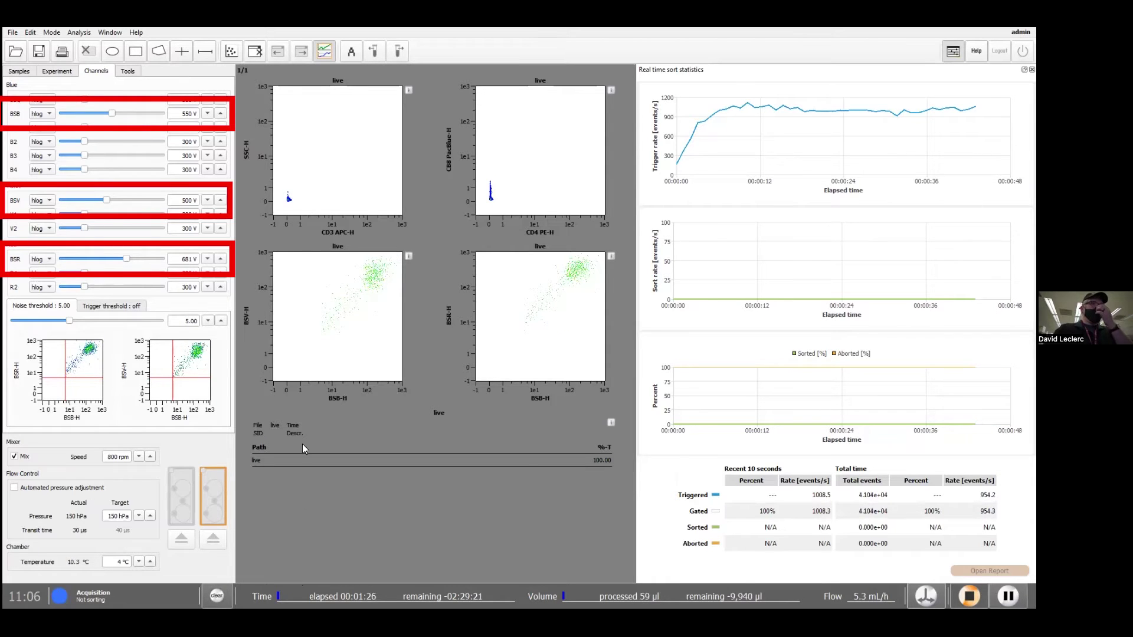
{"action": "left_click_drag", "start_coordinate": [126, 260], "coordinate": [126, 259]}
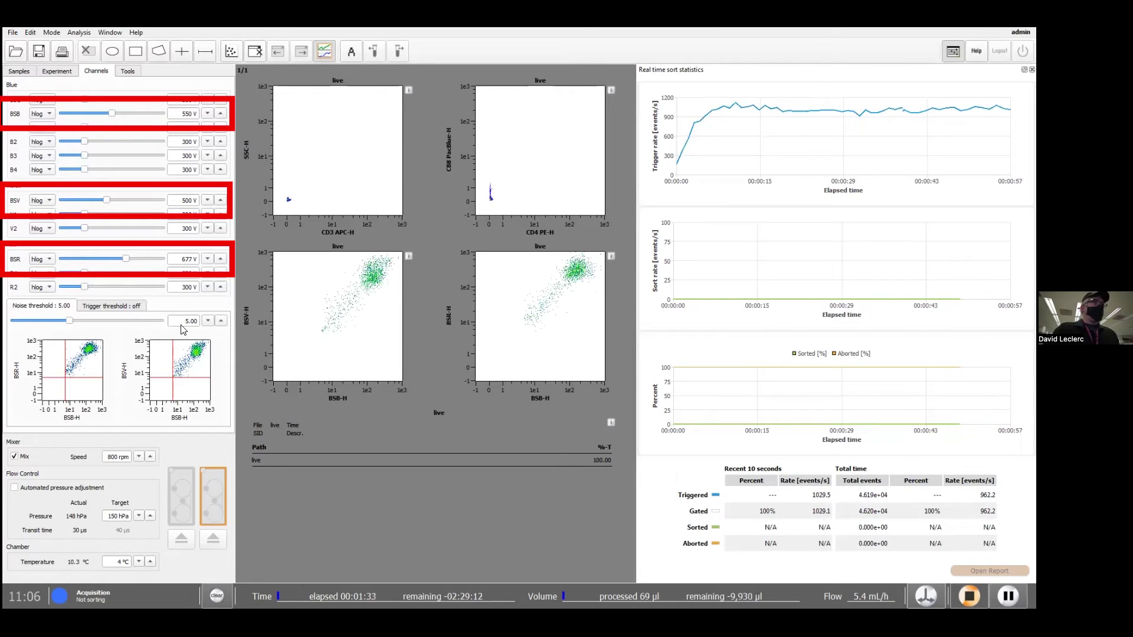
{"action": "left_click_drag", "start_coordinate": [126, 260], "coordinate": [123, 261]}
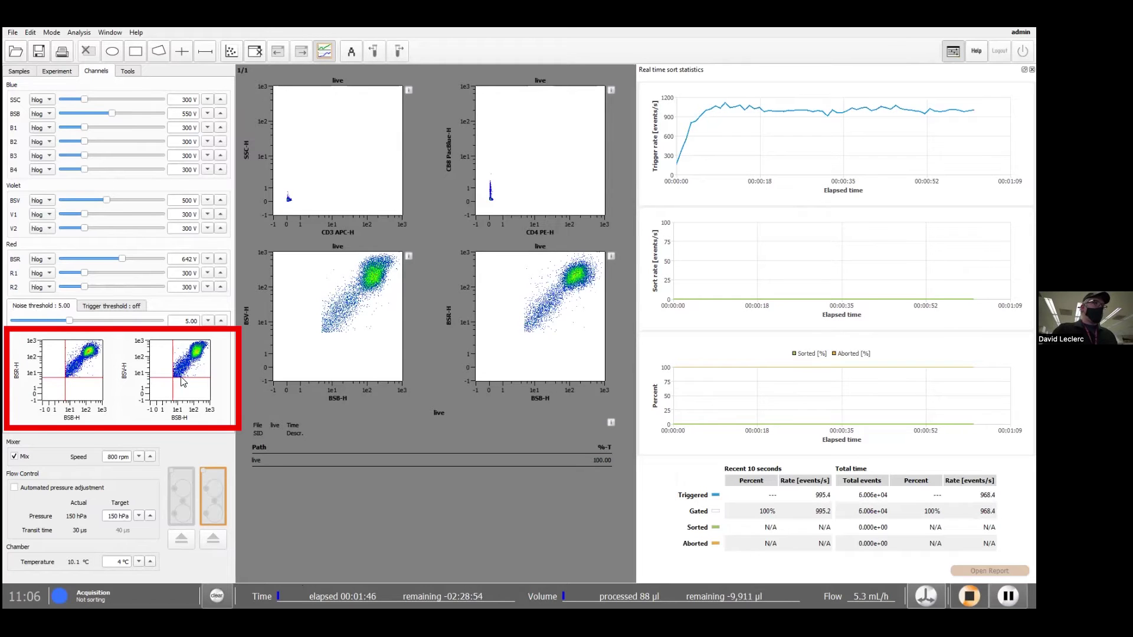
{"action": "left_click_drag", "start_coordinate": [175, 380], "coordinate": [189, 368]}
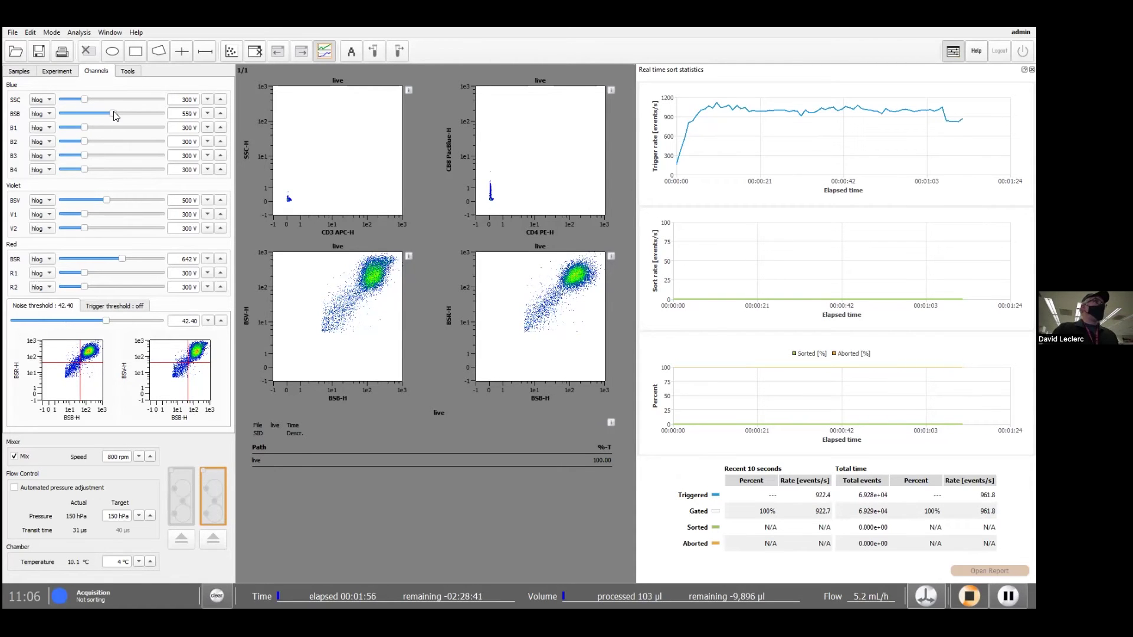
- Set BSB to 589 V, R1 to 735 V and SSC to 706 V, then clear the plots
{"action": "left_click_drag", "start_coordinate": [111, 113], "coordinate": [119, 117]}
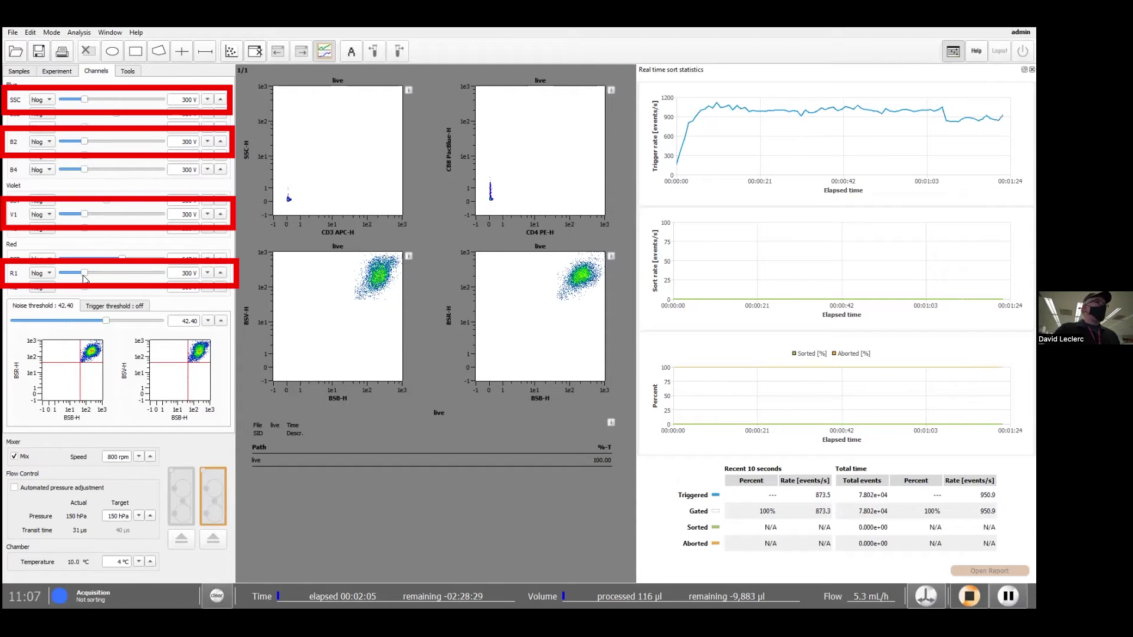
{"action": "left_click_drag", "start_coordinate": [84, 273], "coordinate": [142, 273]}
{"action": "left_click_drag", "start_coordinate": [84, 99], "coordinate": [134, 104]}
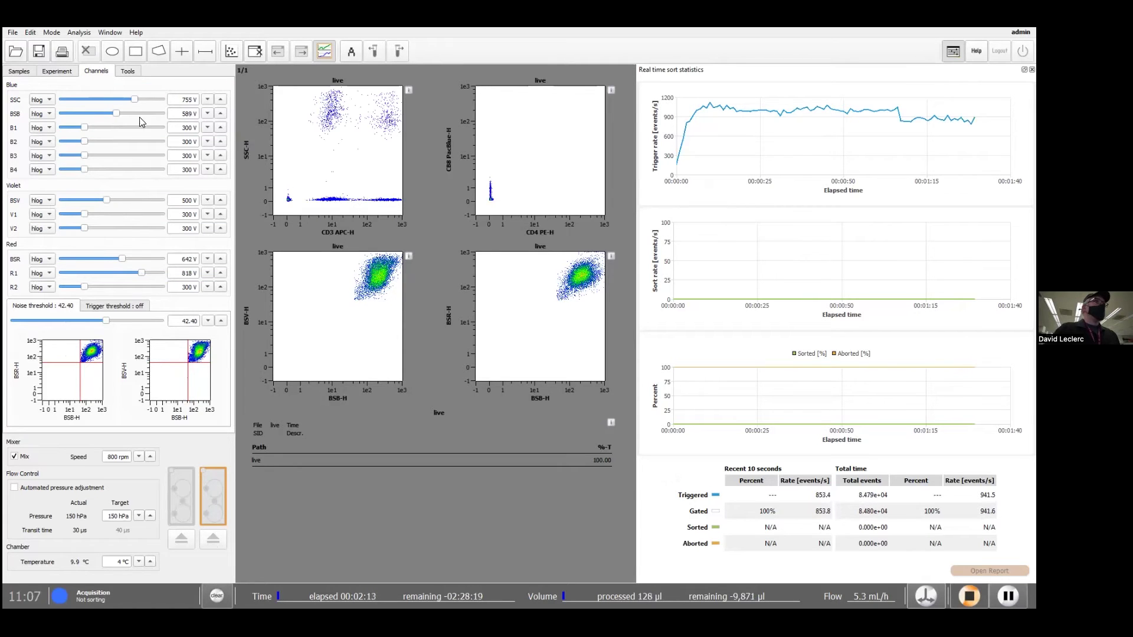
{"action": "left_click_drag", "start_coordinate": [137, 104], "coordinate": [131, 103]}
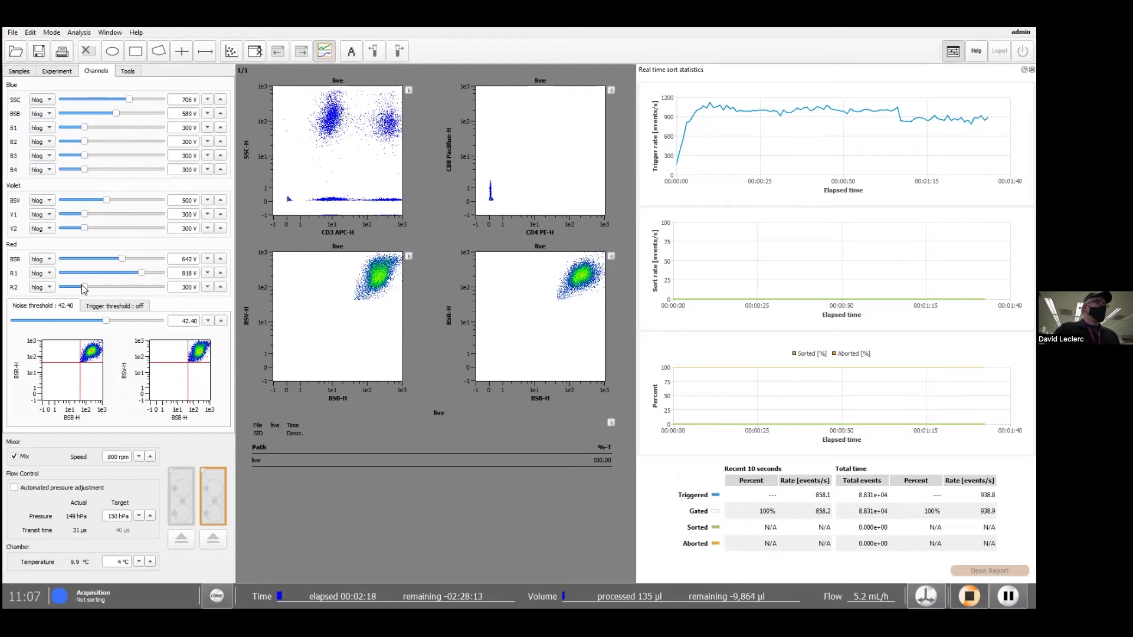
{"action": "left_click_drag", "start_coordinate": [143, 273], "coordinate": [132, 273]}
{"action": "left_click", "coordinate": [216, 595]}
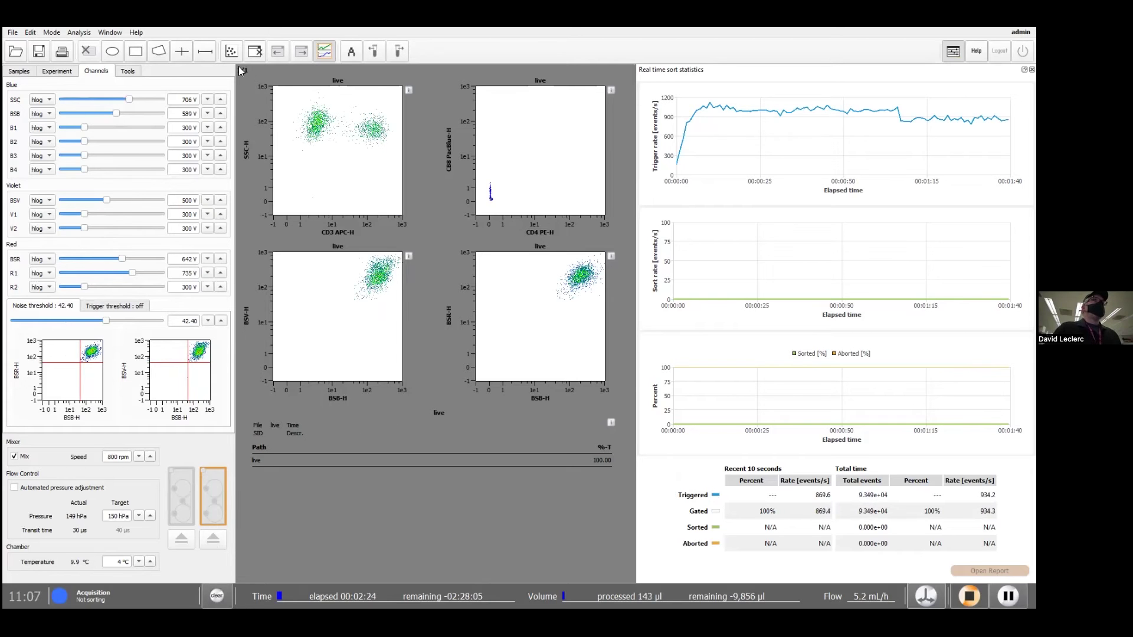
- Draw rectangle gate P1 around the CD3+ cluster and show only P1 in the CD8/CD4 plot
{"action": "left_click", "coordinate": [135, 50]}
{"action": "left_click_drag", "start_coordinate": [351, 158], "coordinate": [394, 101]}
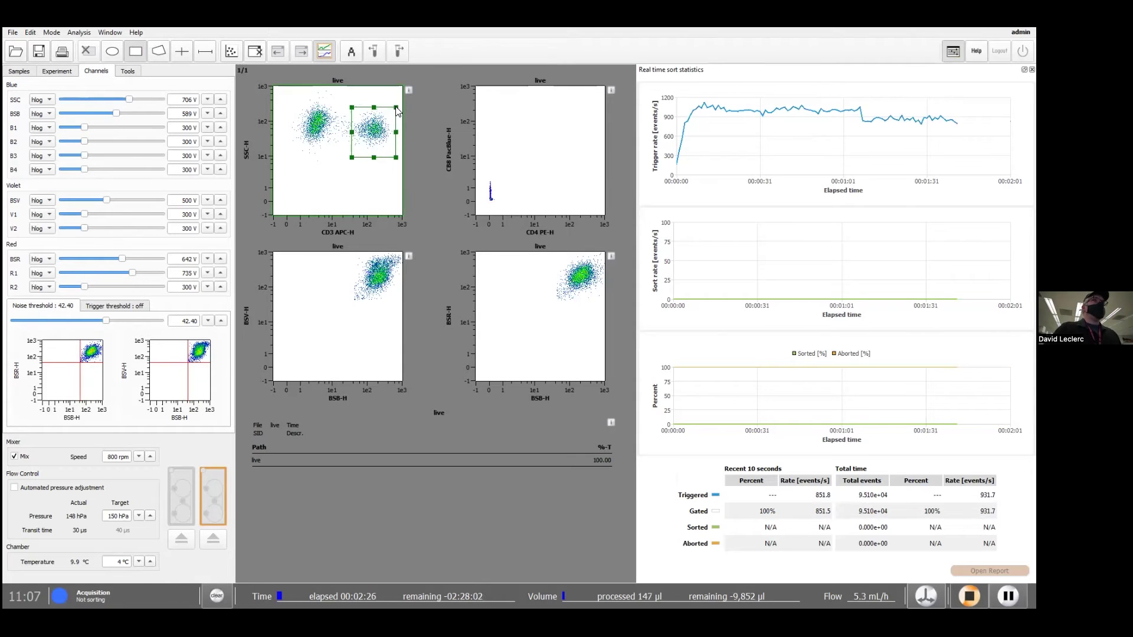
{"action": "left_click", "coordinate": [537, 80]}
{"action": "left_click", "coordinate": [497, 100]}
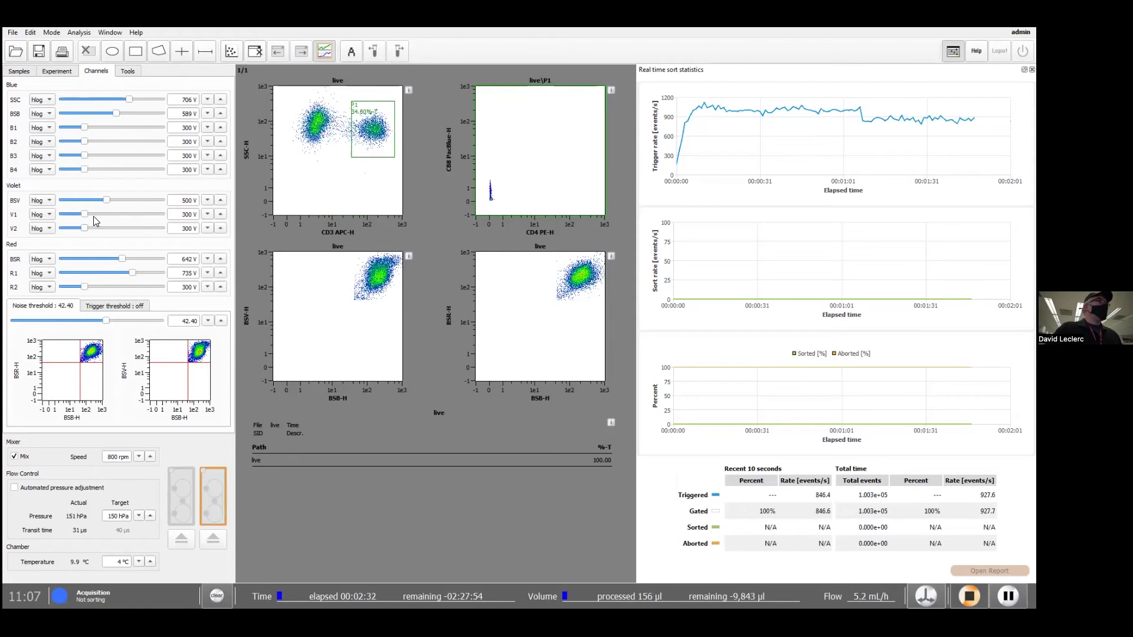
- Raise the V1 voltage to 579 V and the B2 voltage to 808 V
{"action": "left_click_drag", "start_coordinate": [85, 216], "coordinate": [117, 218]}
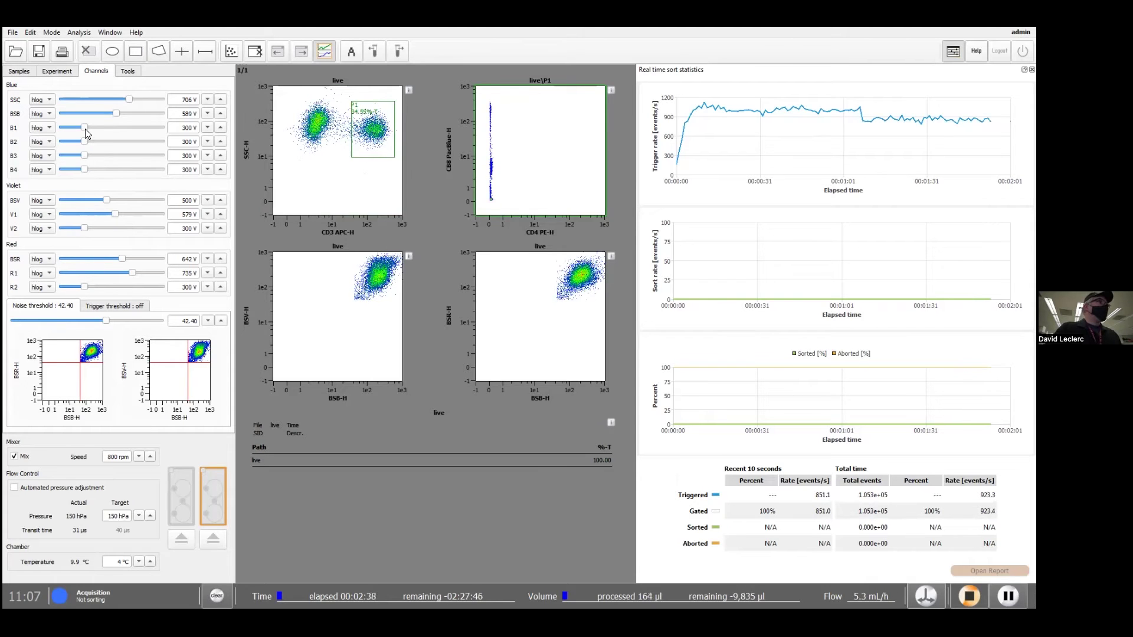
{"action": "left_click_drag", "start_coordinate": [83, 142], "coordinate": [104, 143]}
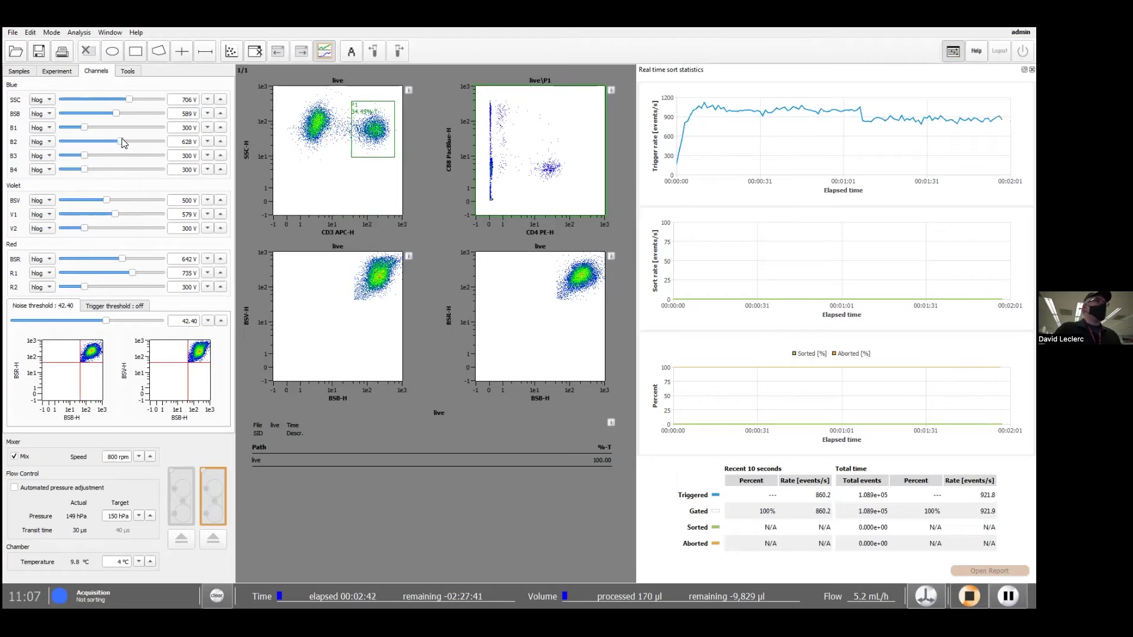
{"action": "left_click_drag", "start_coordinate": [121, 141], "coordinate": [141, 142]}
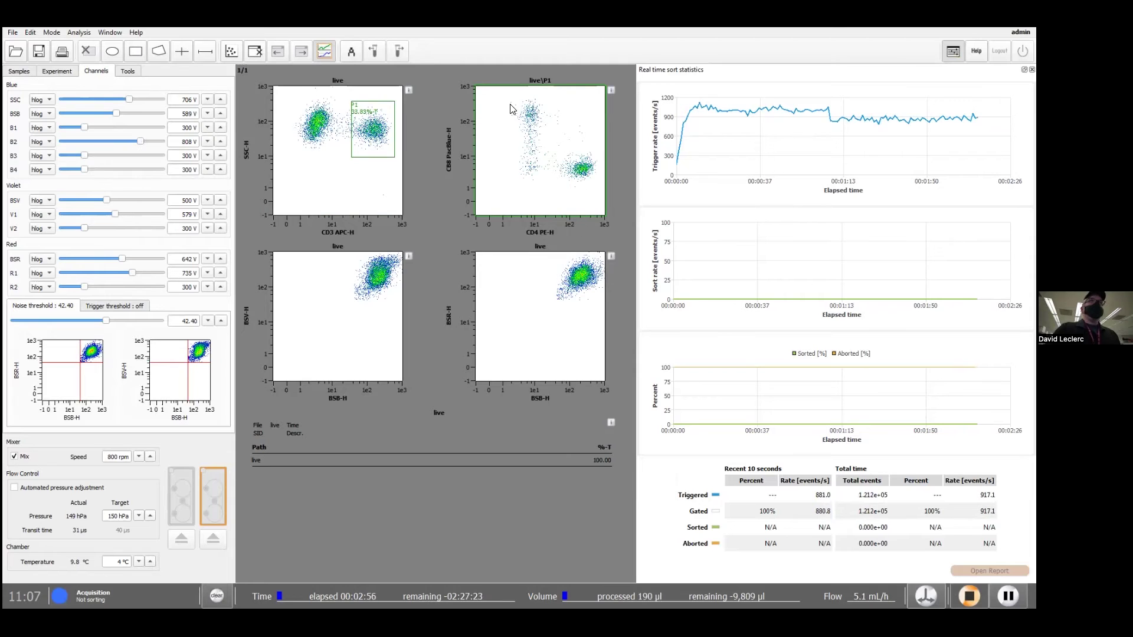
- Draw rectangle gate P2 around the CD4+ cluster and select P2 as the sort gate
{"action": "left_click", "coordinate": [136, 52]}
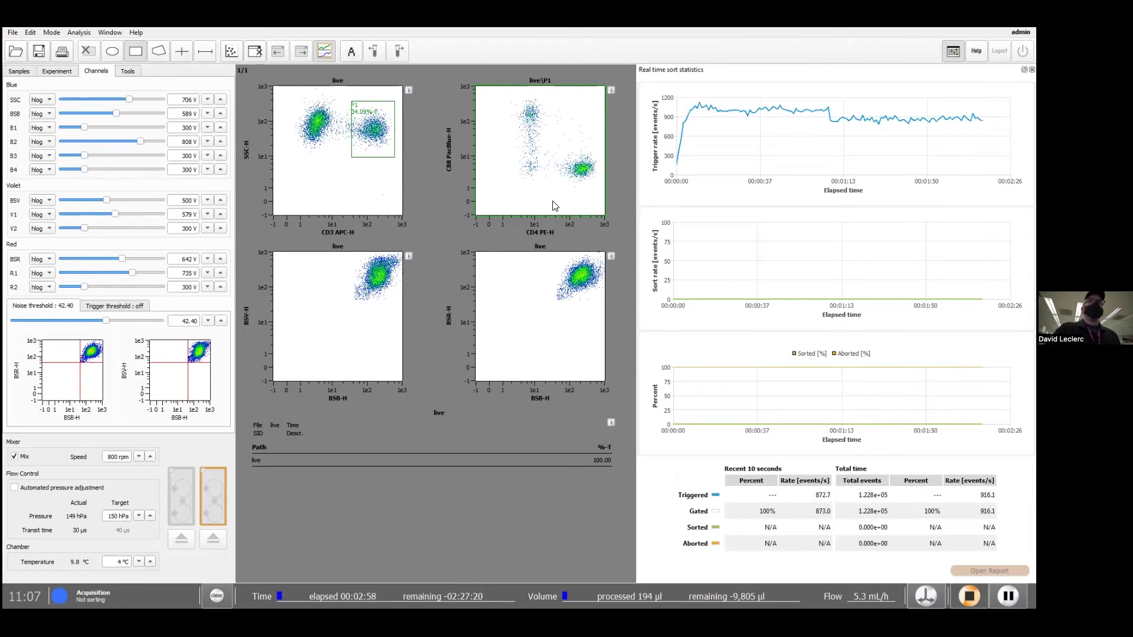
{"action": "mouse_move", "coordinate": [565, 188]}
{"action": "left_mouse_down"}
{"action": "mouse_move", "coordinate": [602, 150]}
{"action": "mouse_move", "coordinate": [591, 142]}
{"action": "left_mouse_up"}
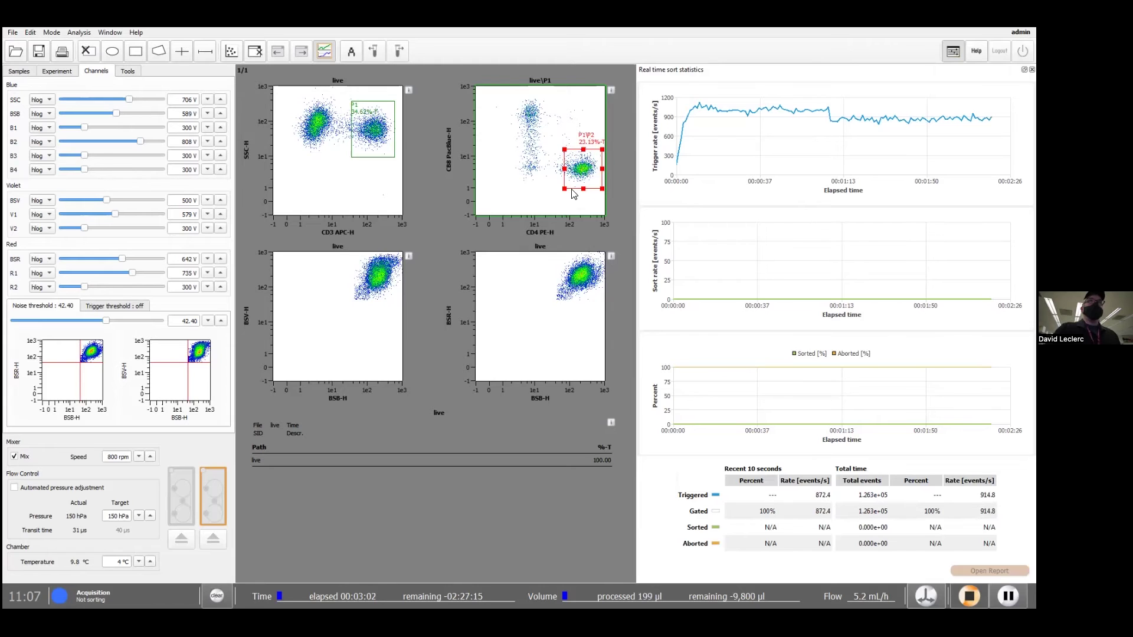
{"action": "left_click", "coordinate": [58, 72]}
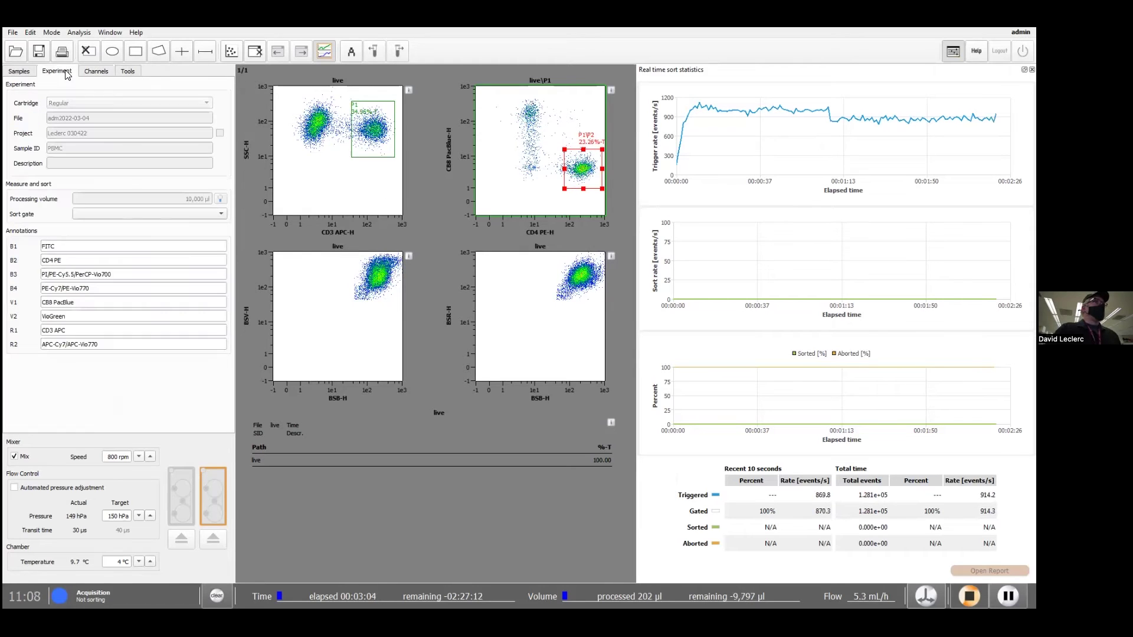
{"action": "left_click", "coordinate": [118, 213]}
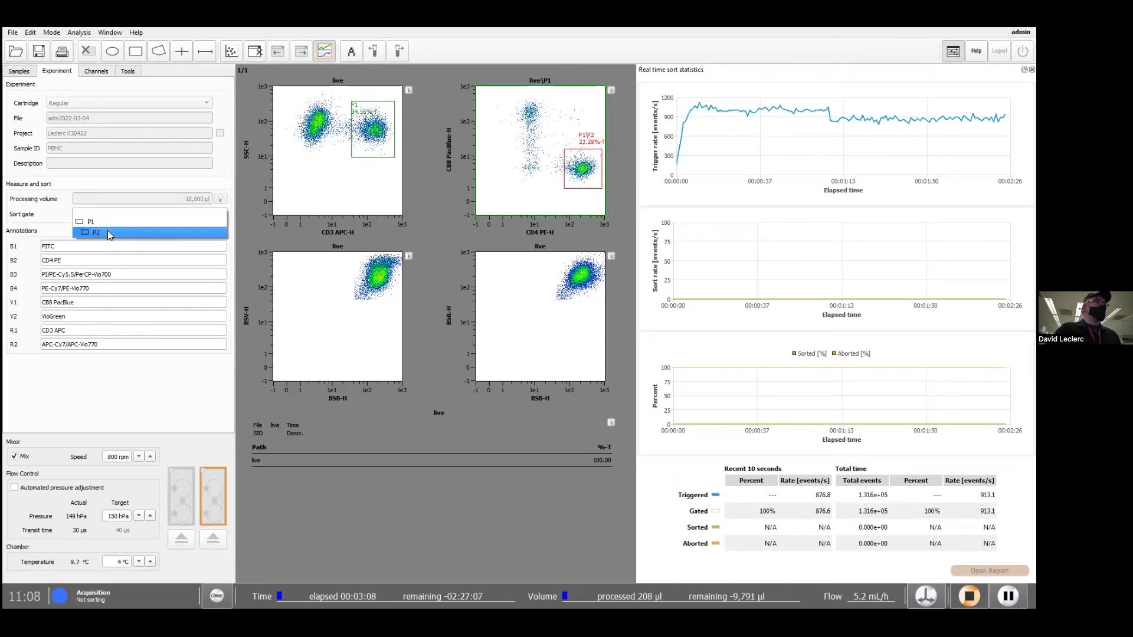
{"action": "left_click", "coordinate": [141, 233]}
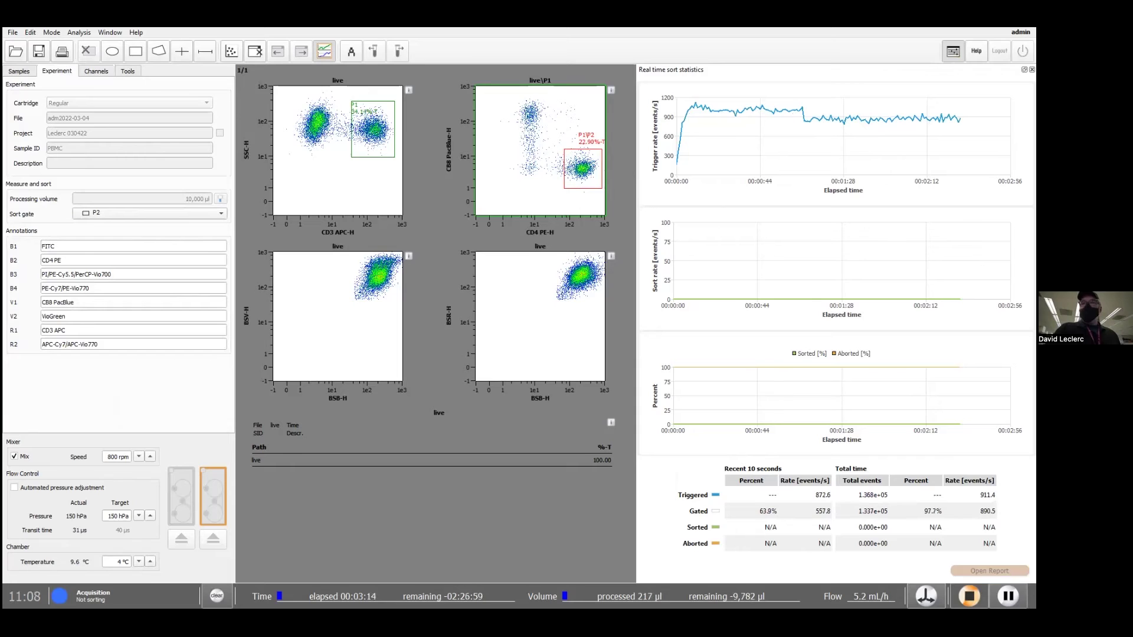
- Begin sorting the CD4+ cells in gate P2
{"action": "left_click", "coordinate": [926, 596]}
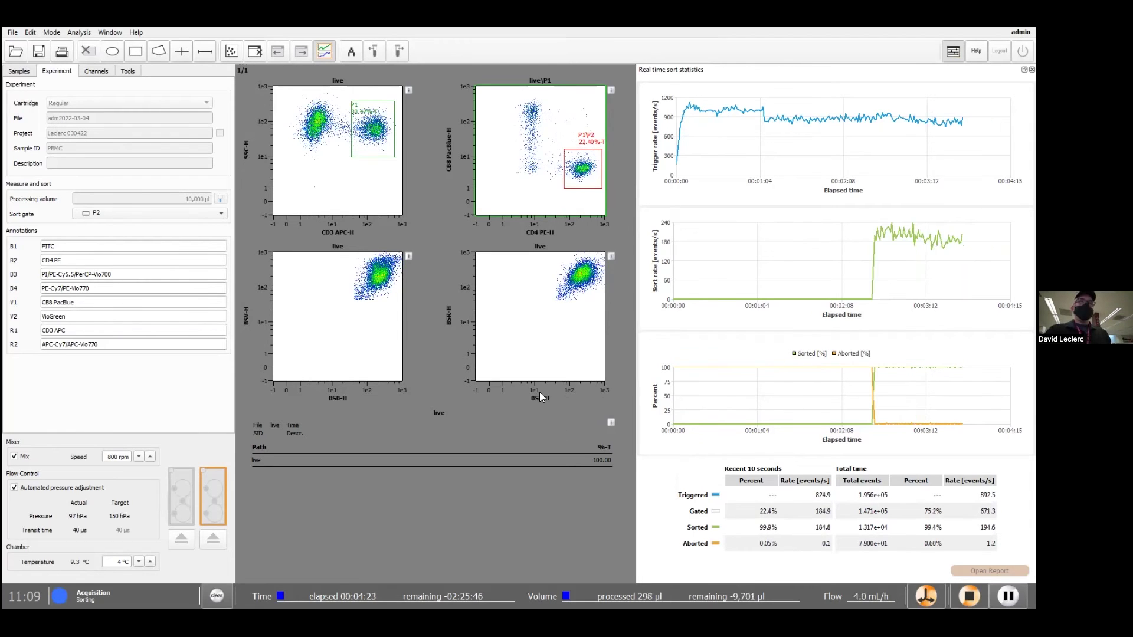
- Set the bottom-right plot's axes to HDR-dVT on X and HDR-TOF on Y
{"action": "left_click", "coordinate": [539, 392]}
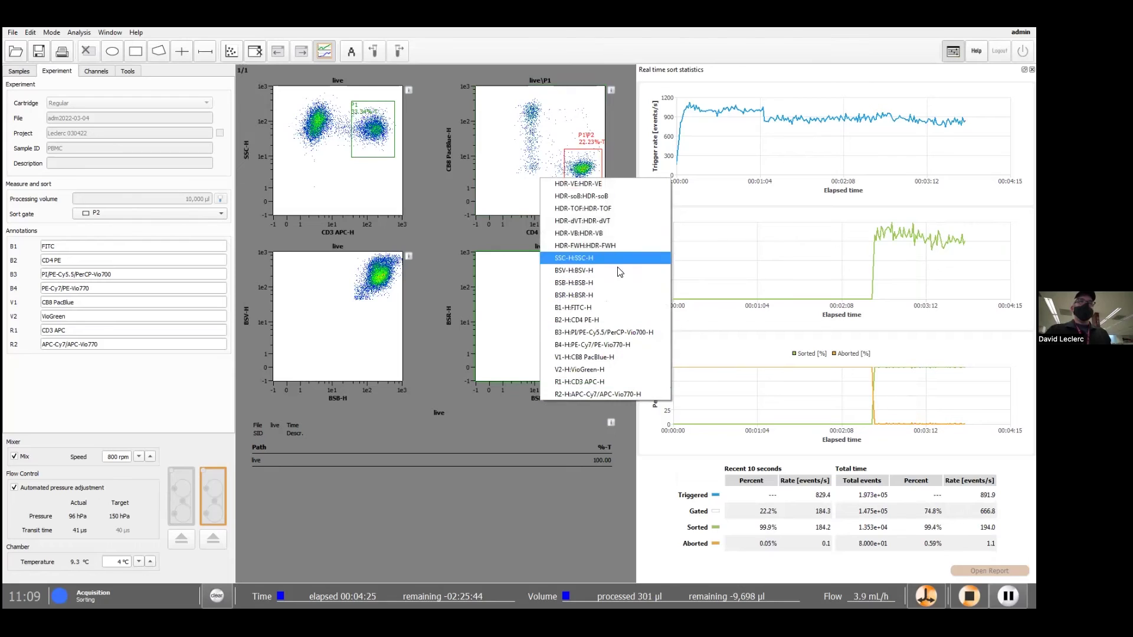
{"action": "left_click", "coordinate": [609, 221]}
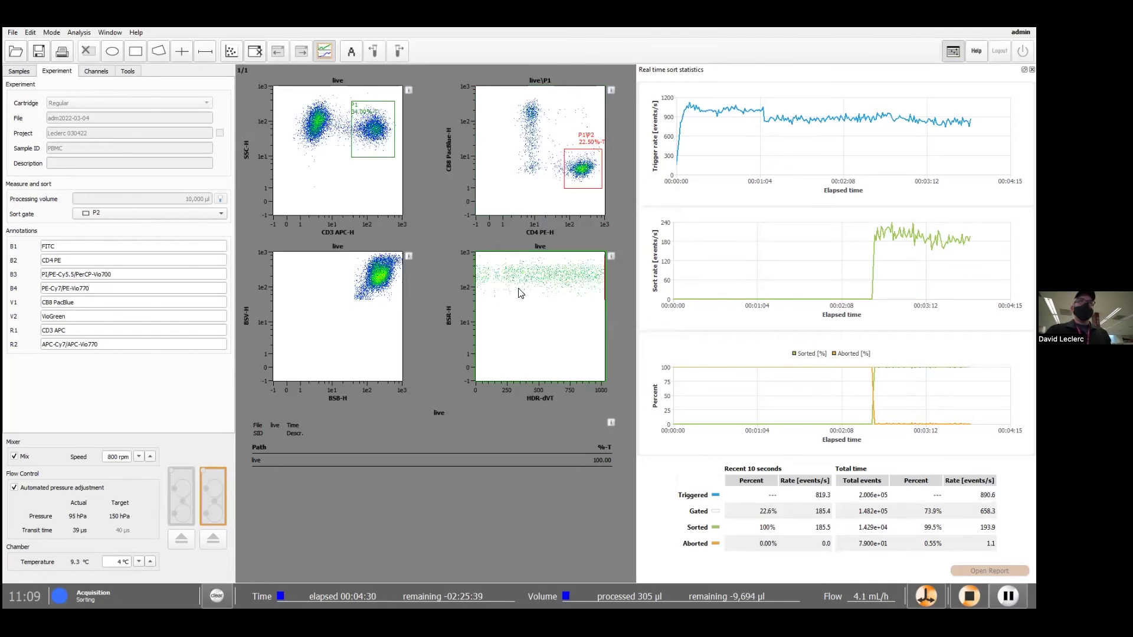
{"action": "left_click", "coordinate": [450, 316]}
{"action": "left_click", "coordinate": [489, 347]}
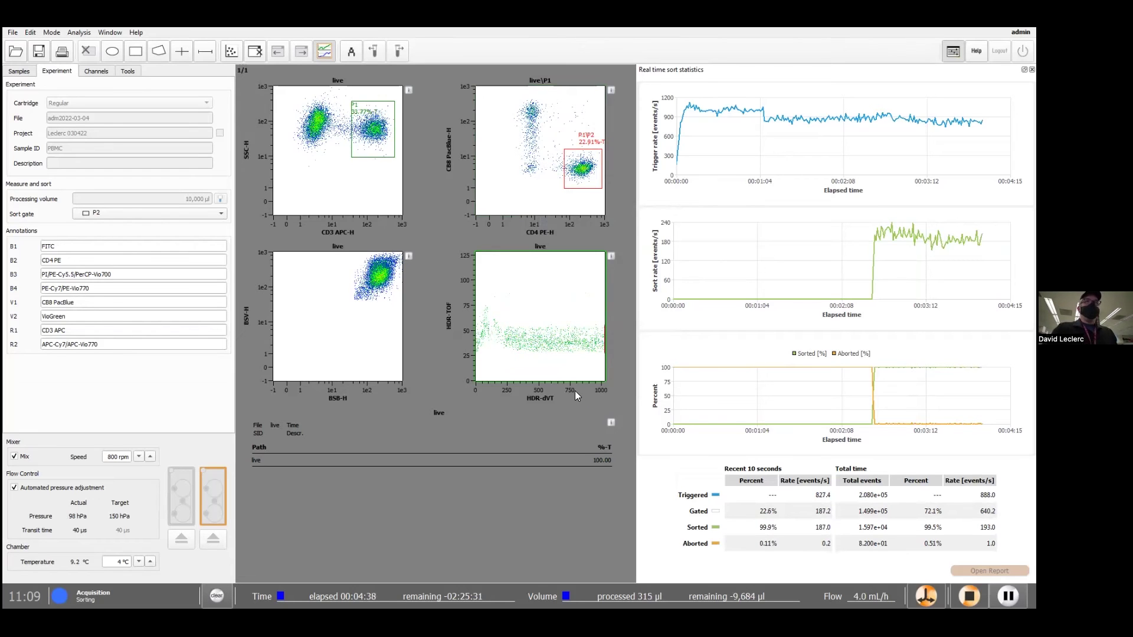